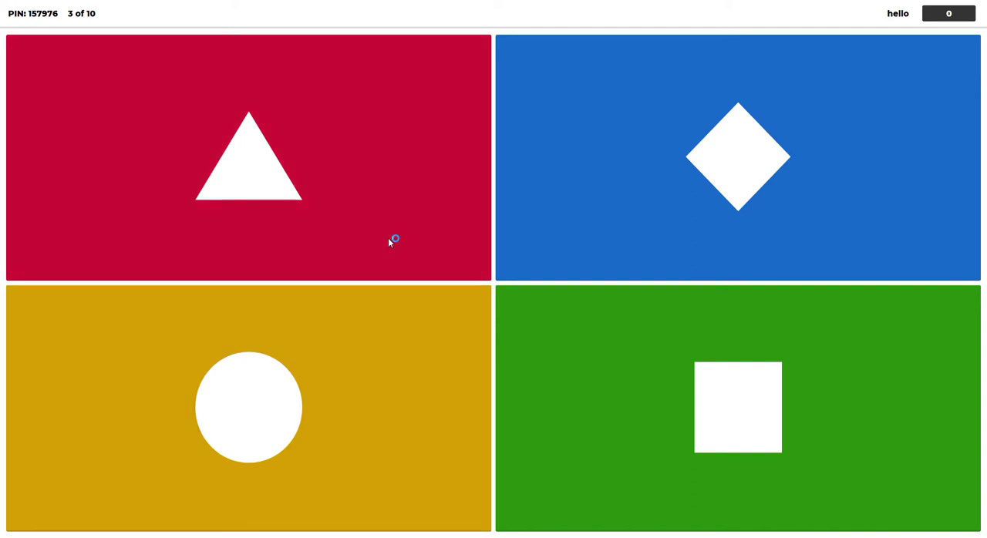
Pick a colored answer tile for question 3, which comes back incorrect.
click(385, 229)
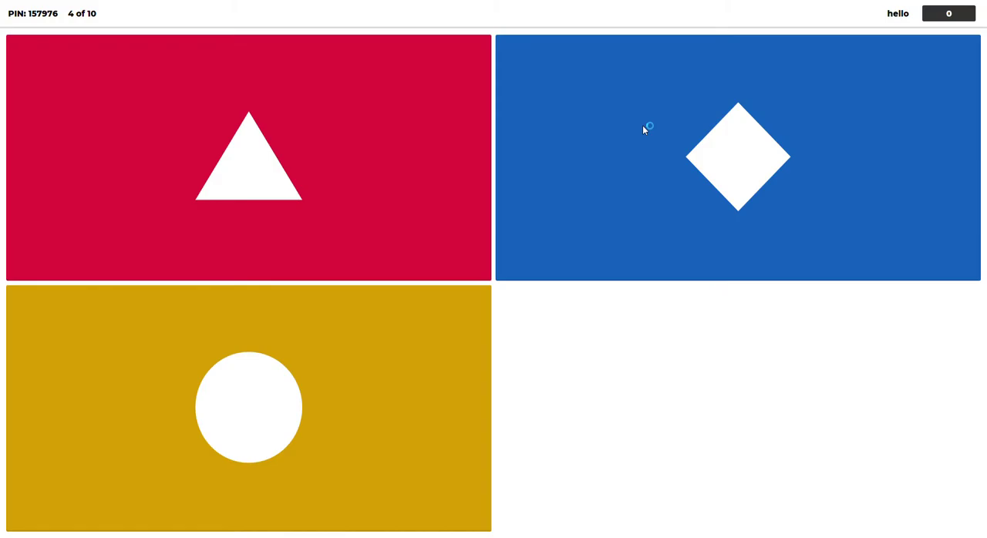
Choose one of the colored shape tiles as the answer to question 4.
click(644, 126)
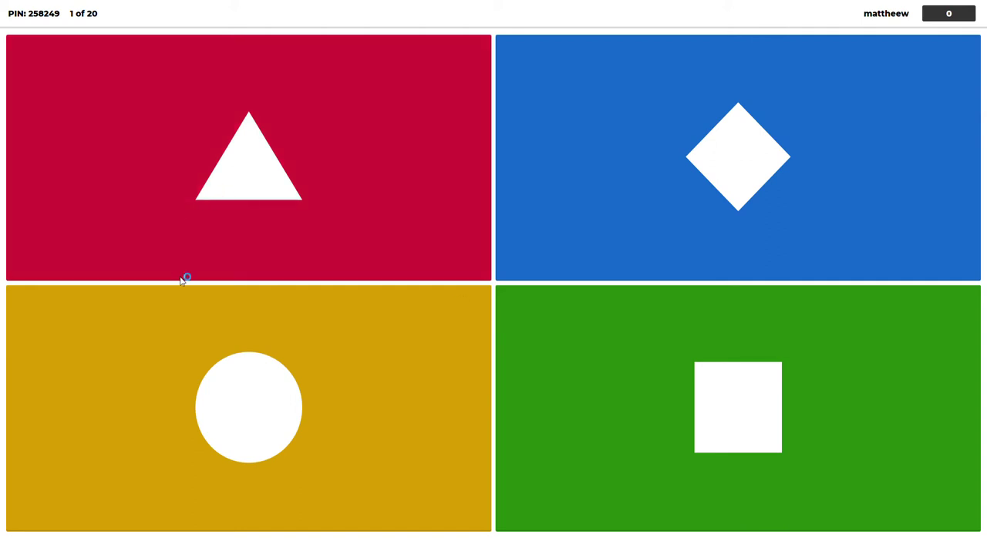
Answer questions 1–3 with the yellow circle, green square, then a third tile, reaching 2884 points.
click(185, 309)
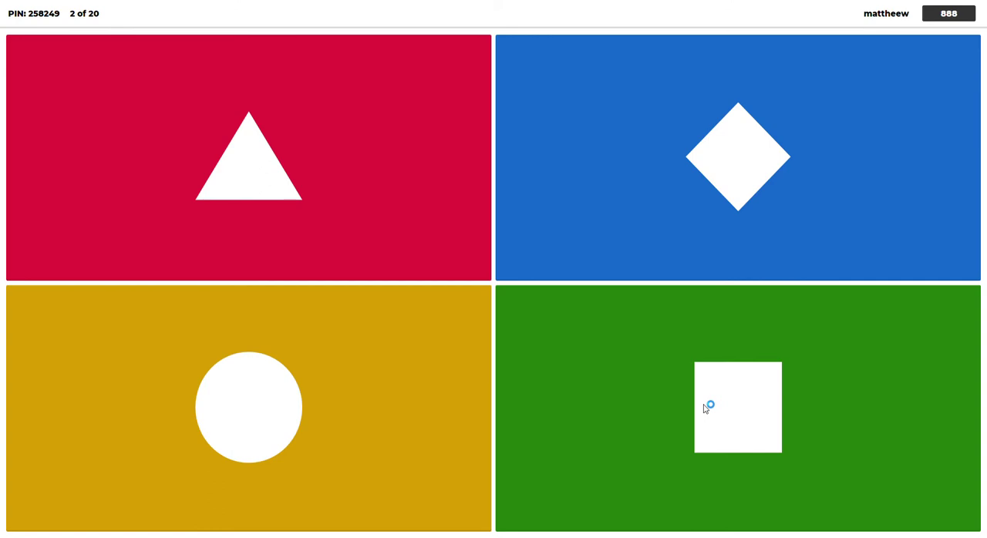
click(704, 404)
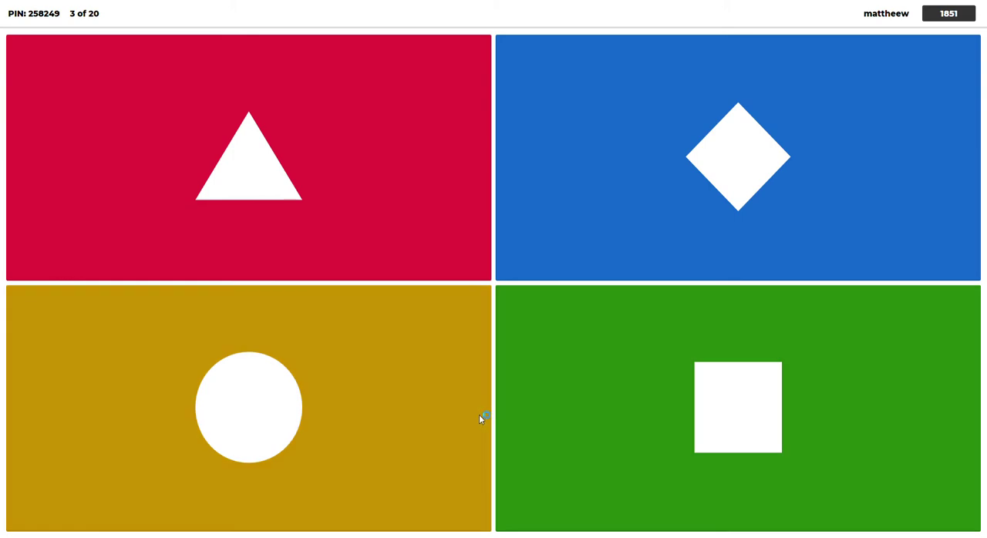
click(467, 422)
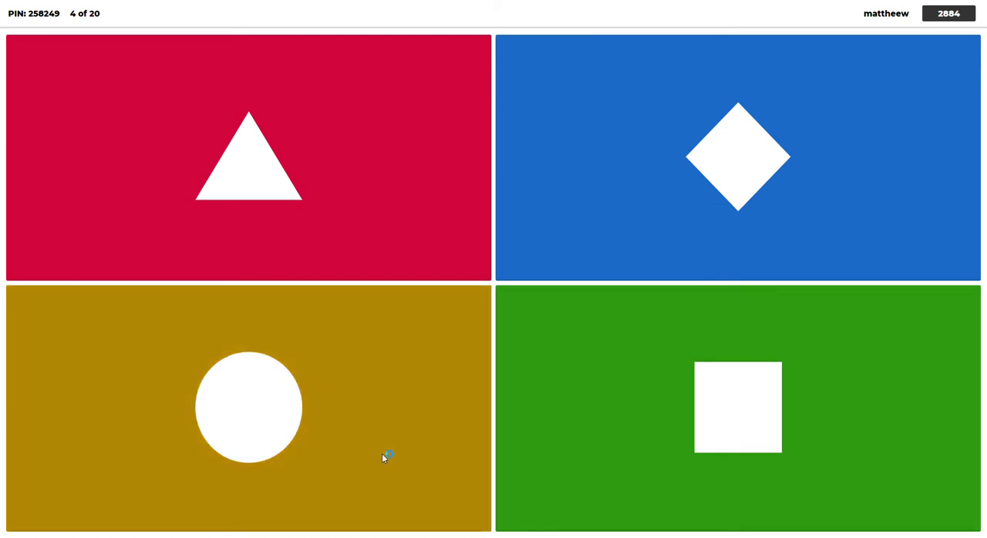
Answer questions 4 through 9 with yellow, green and red tiles, bringing the score to 12707.
click(382, 455)
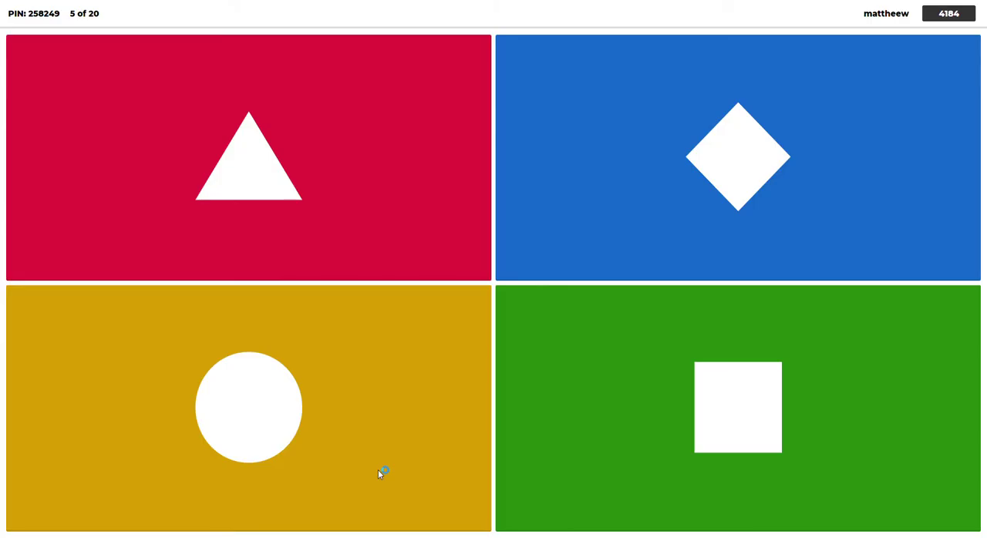
click(378, 469)
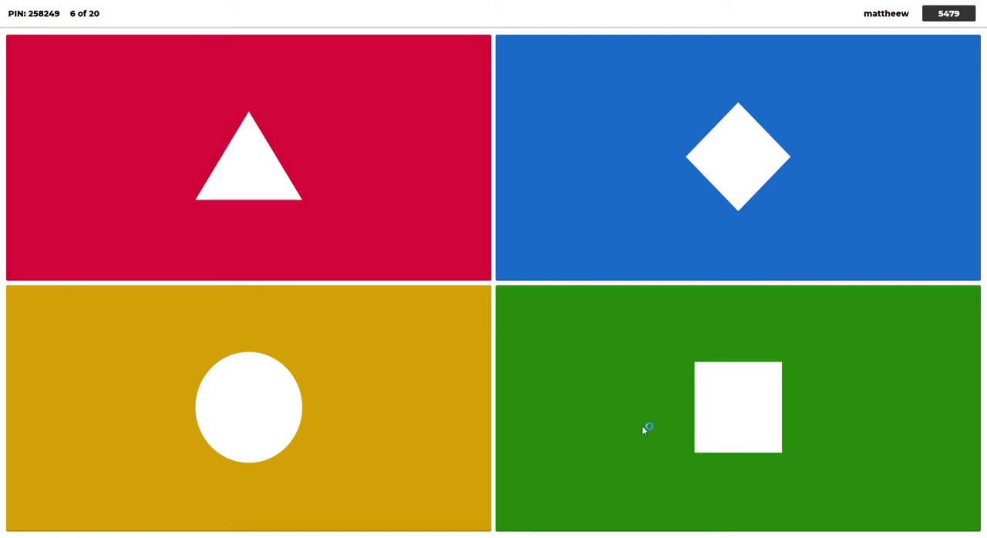
click(643, 426)
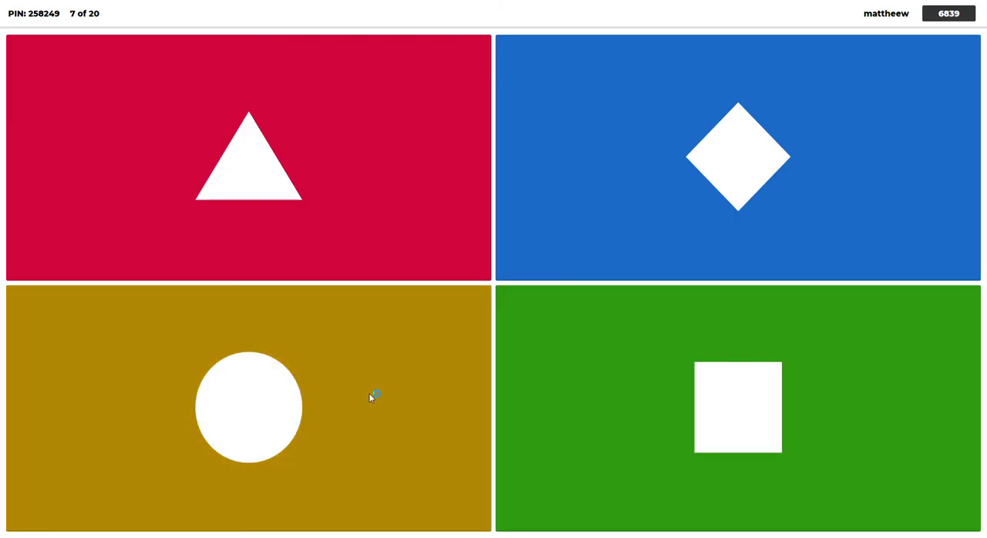
click(369, 390)
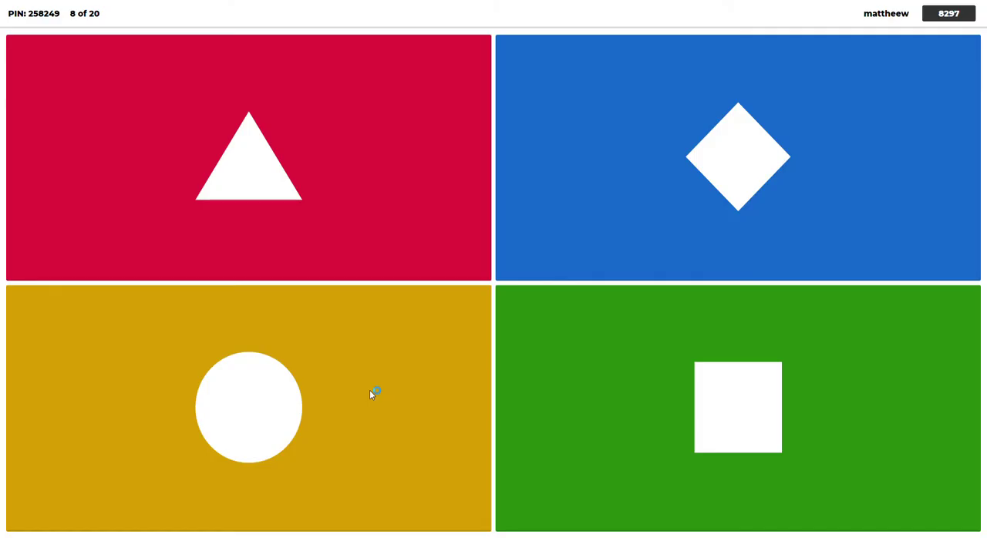
click(370, 391)
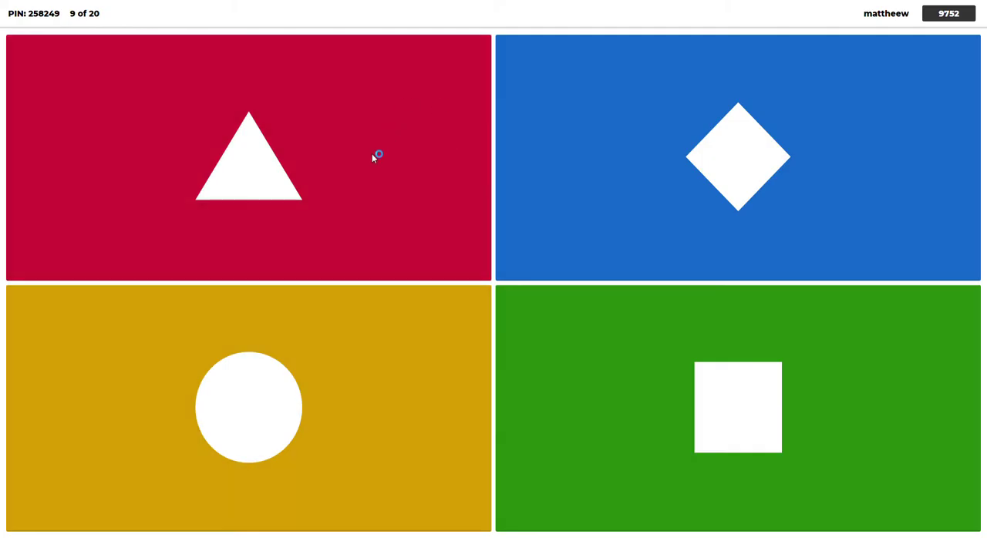
click(377, 157)
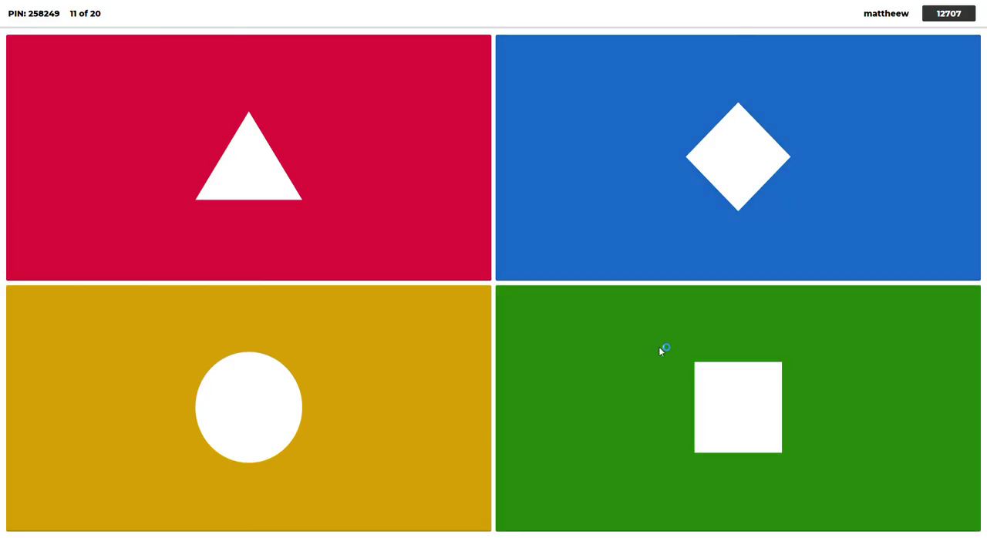
Pick an answer tile for question 11, lifting the score to 14045.
click(660, 348)
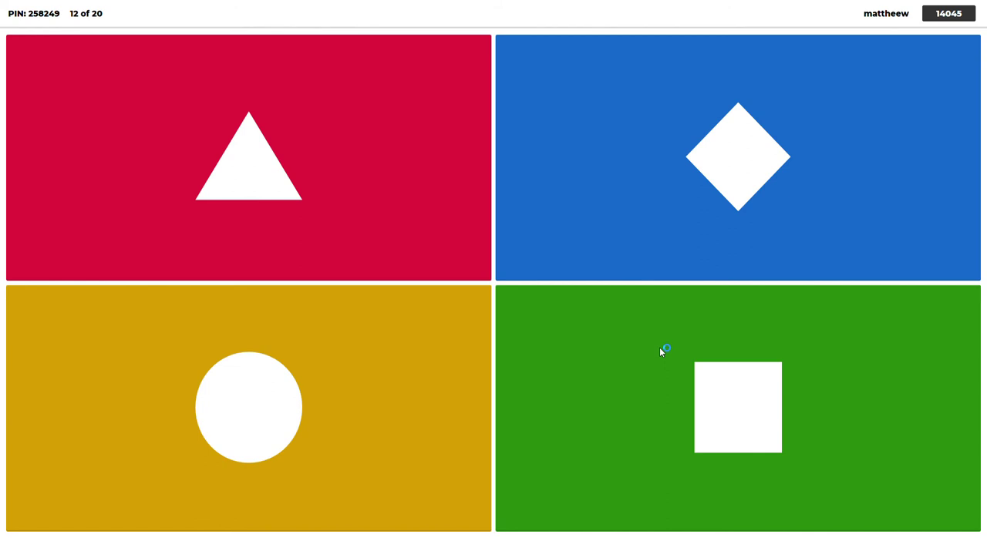
Lock in the red triangle tile as the answer to question 12.
click(660, 351)
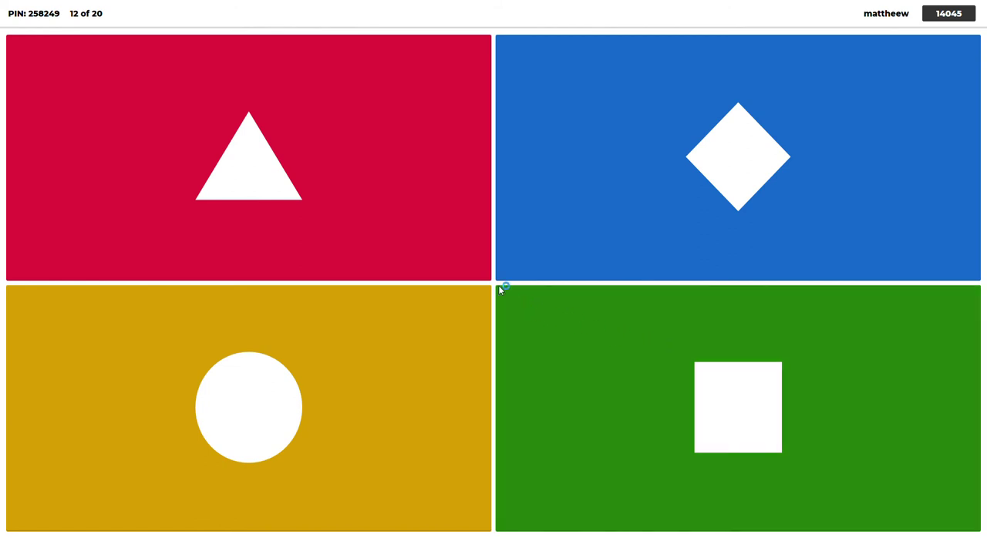
click(462, 234)
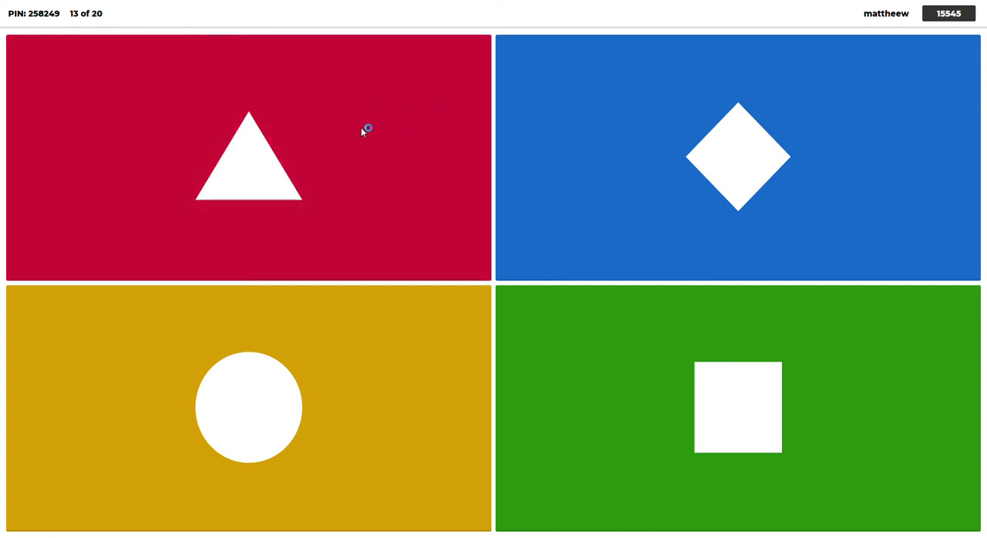
Answer three consecutive questions, the last one marked Correct for +950 points.
click(358, 130)
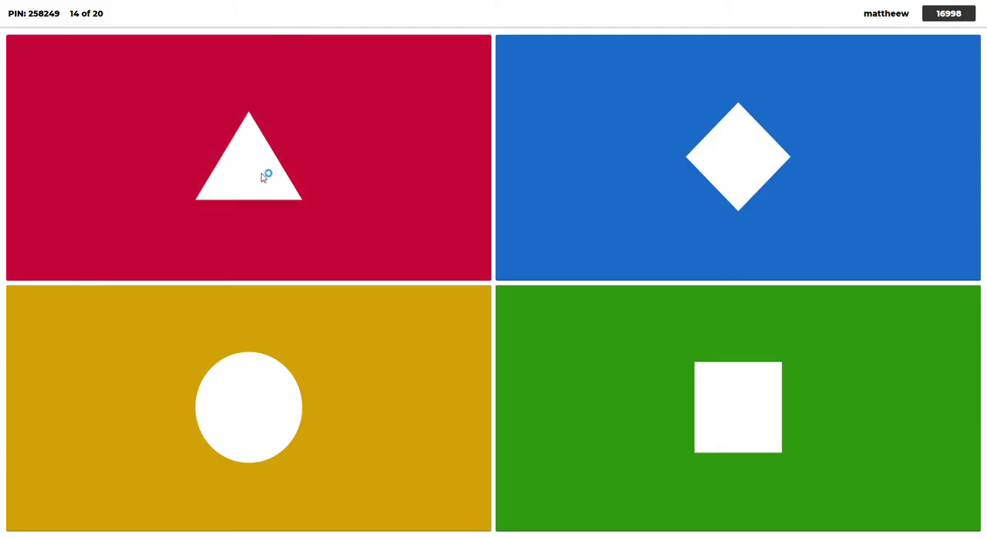
click(262, 171)
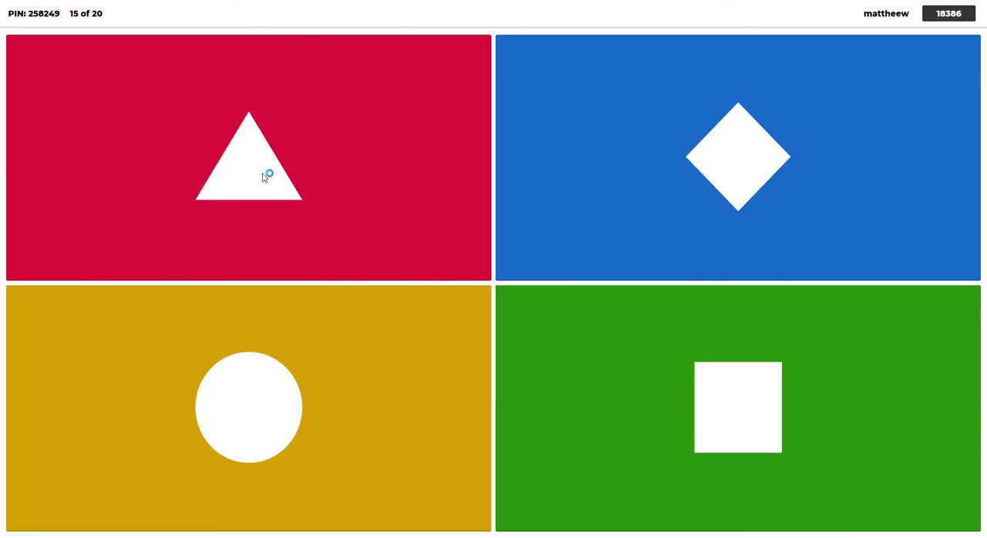
click(263, 178)
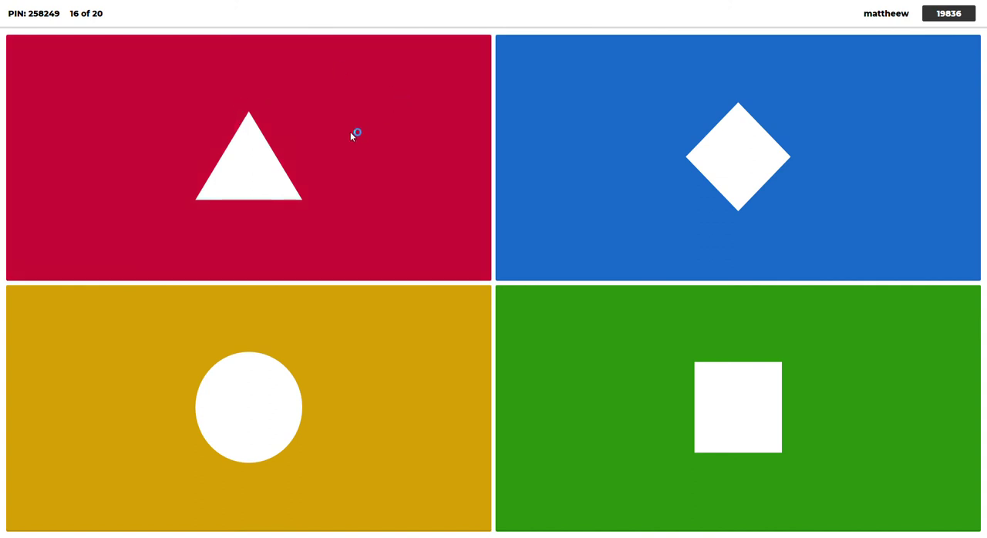
Answer one question Correct for +805, then pick the yellow circle on the next.
click(350, 132)
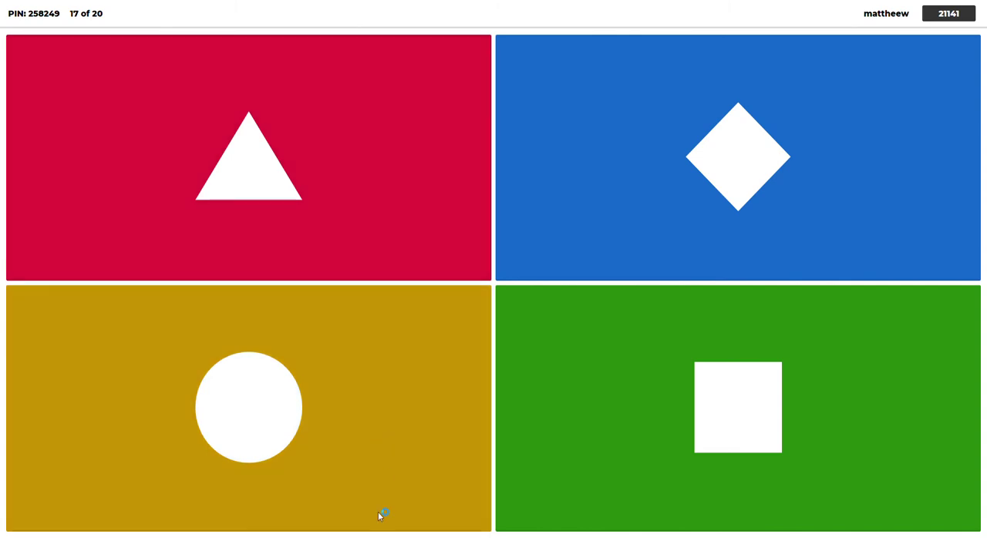
click(379, 512)
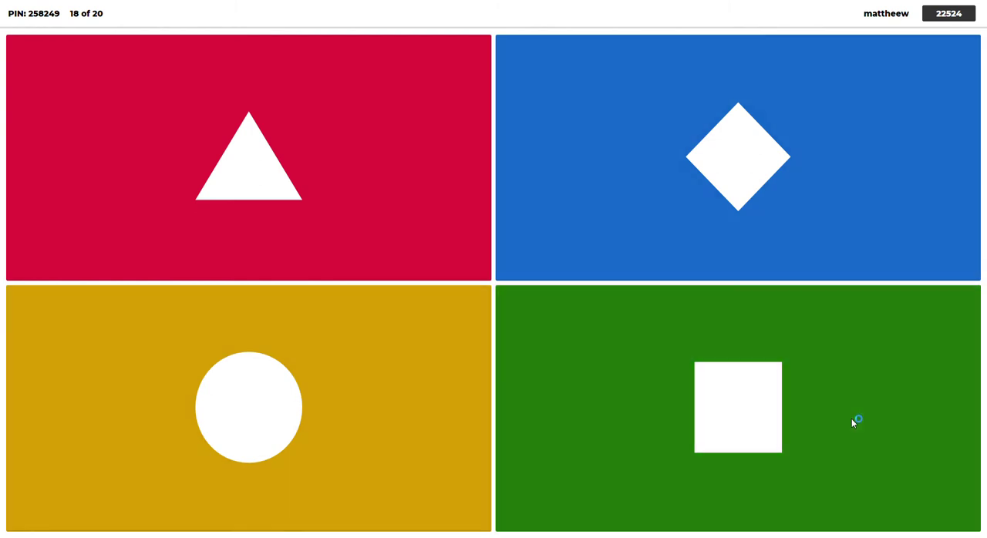
Submit the green square tile as the answer, with the score holding at 22524.
click(853, 419)
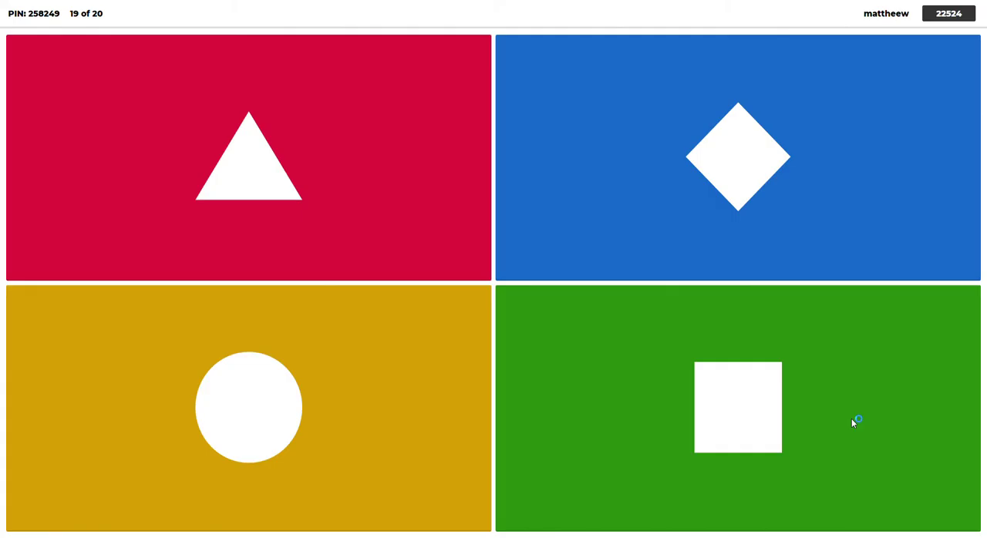